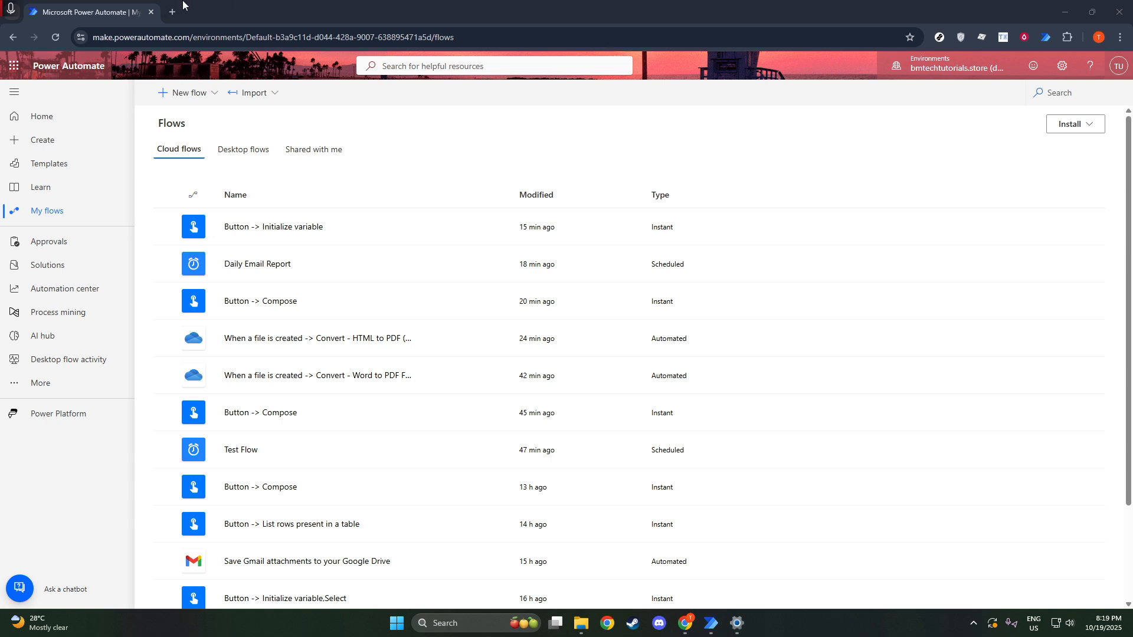
Step: Create an instant cloud flow from blank that uses the "Manually trigger a flow" trigger
left_click(203, 99)
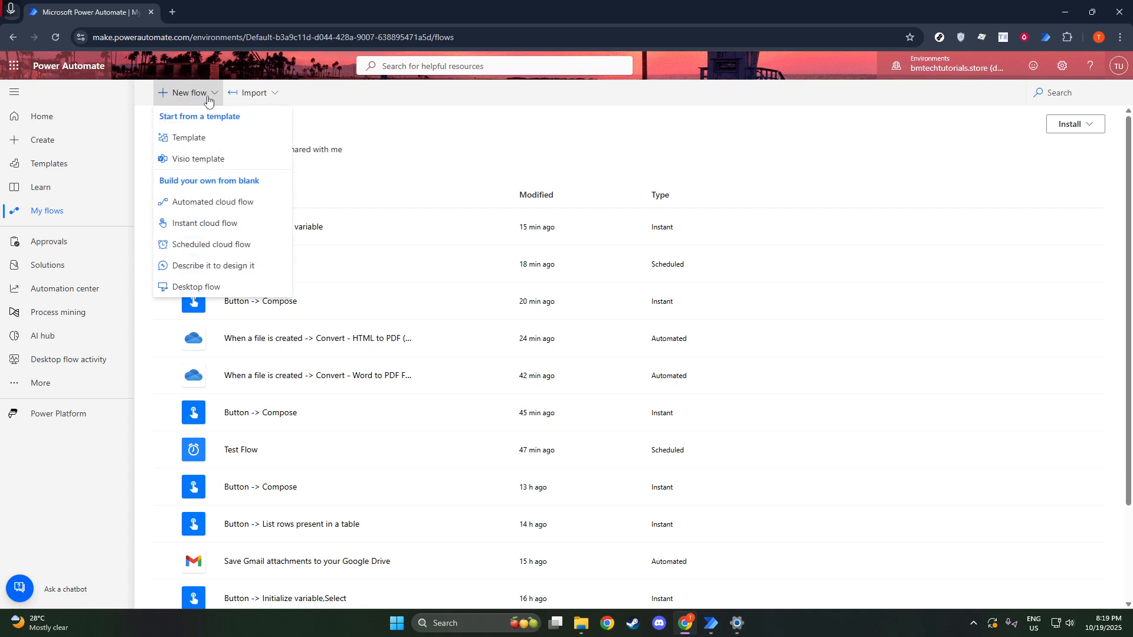
left_click(206, 223)
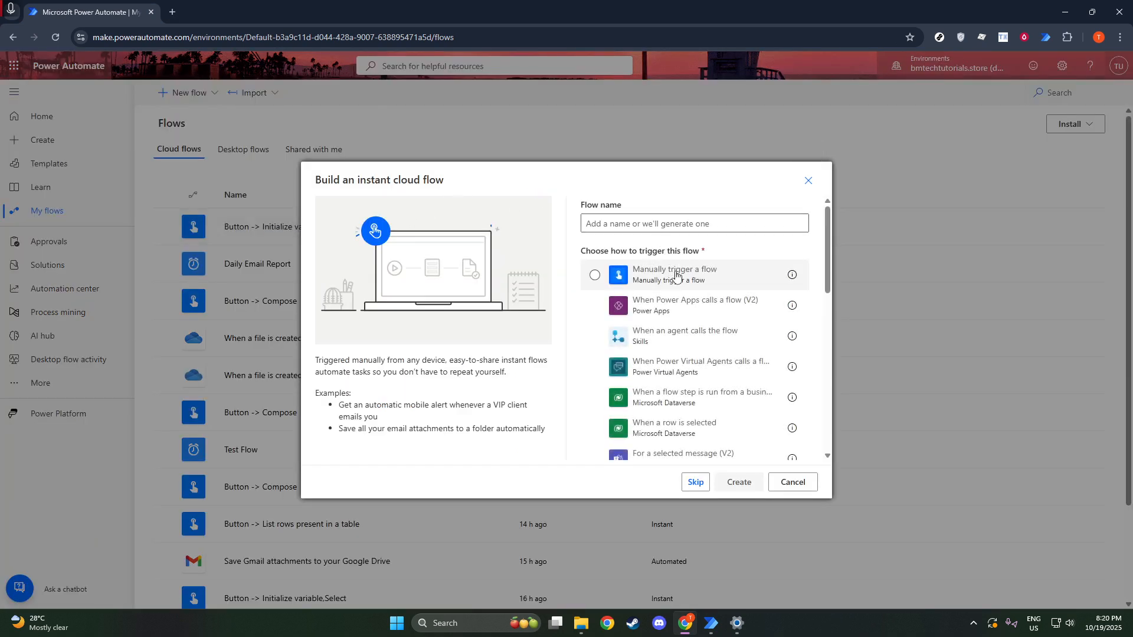
left_click(679, 282)
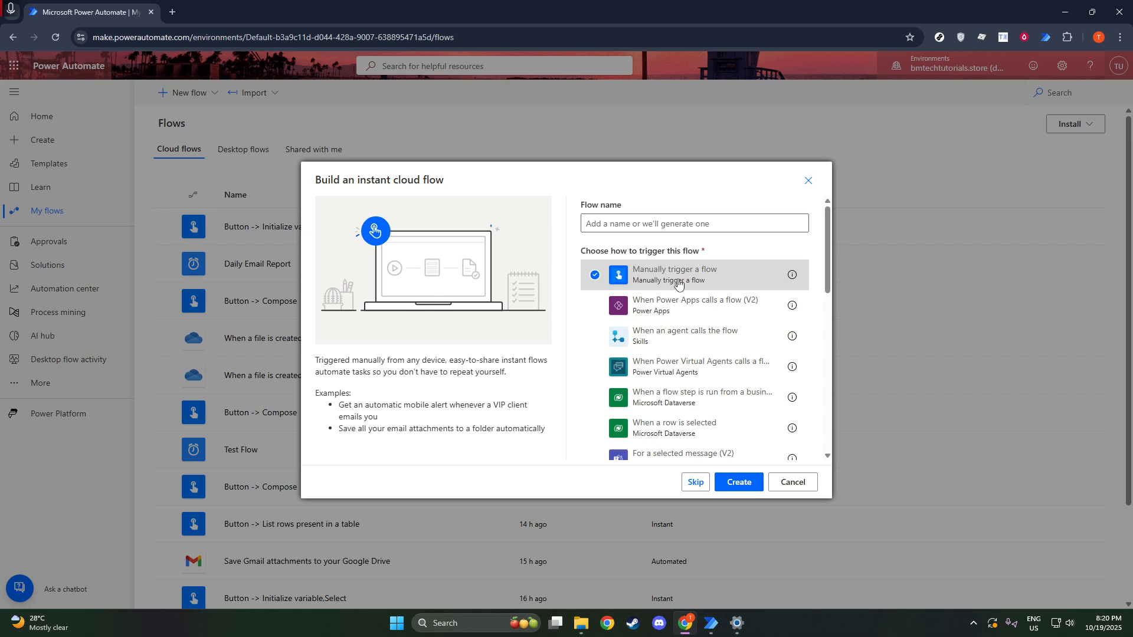
left_click(737, 482)
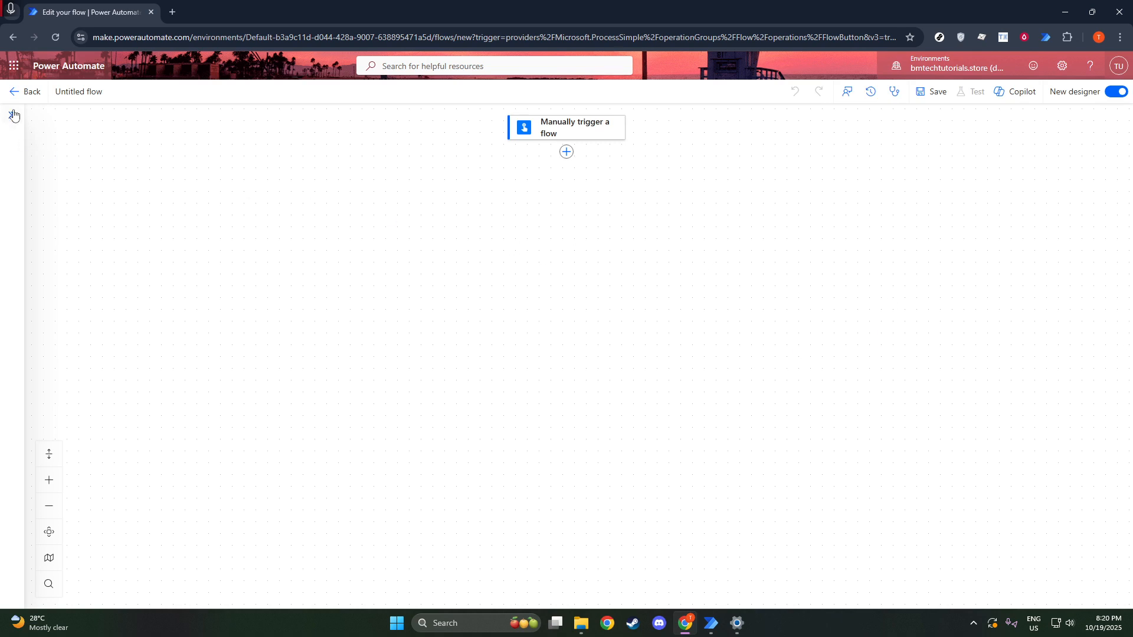
Step: Add an Initialize variable action after the manual trigger
left_click(566, 152)
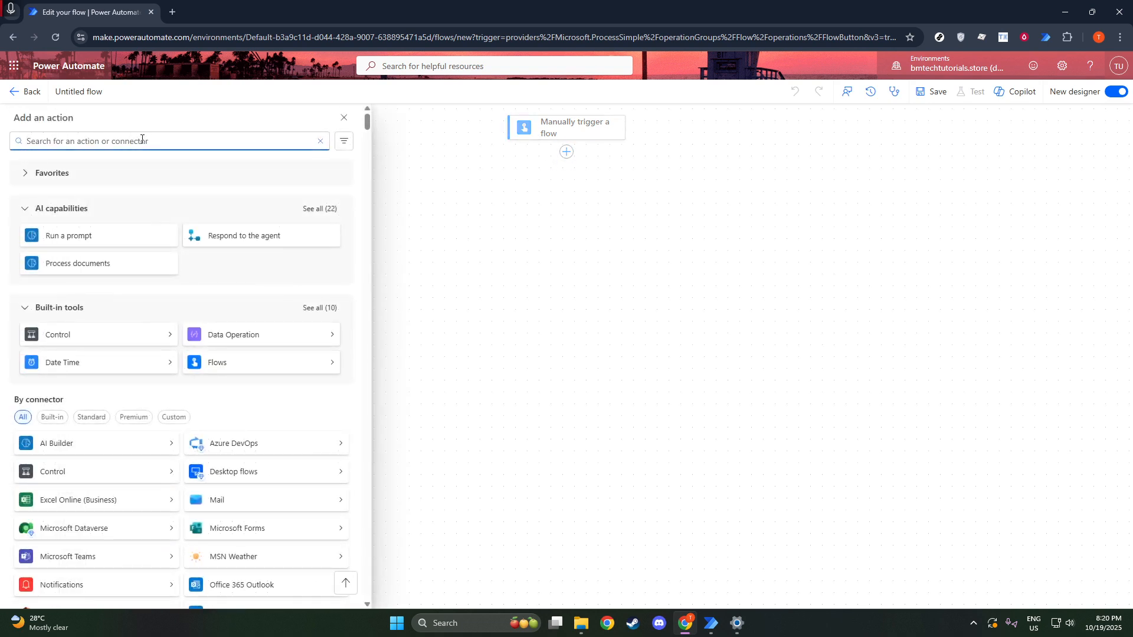
type("initi")
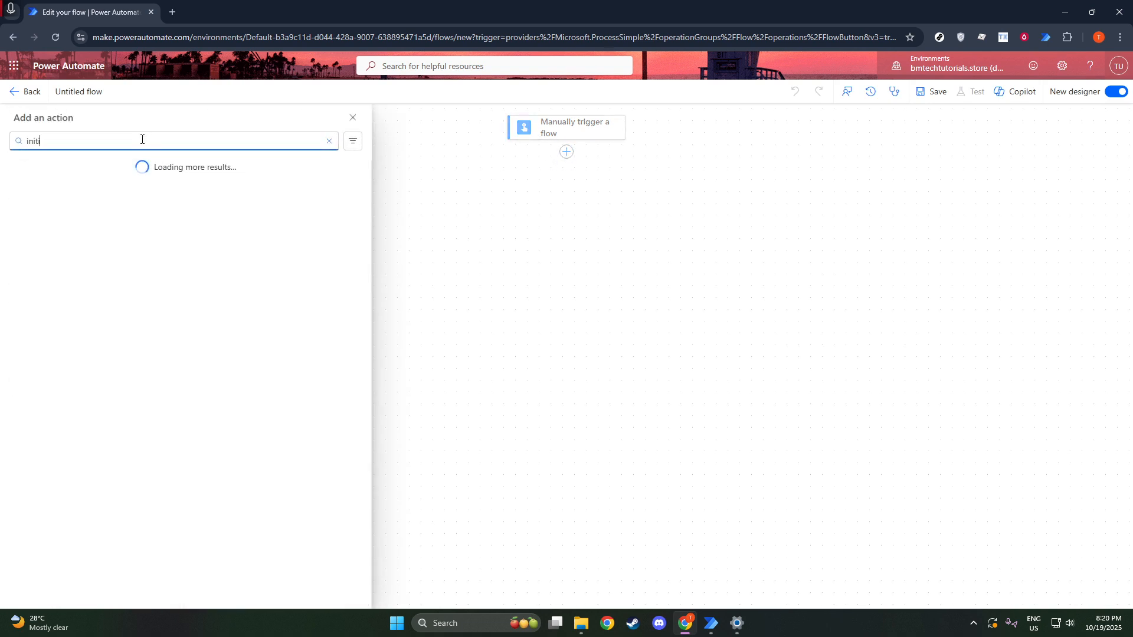
type("alize")
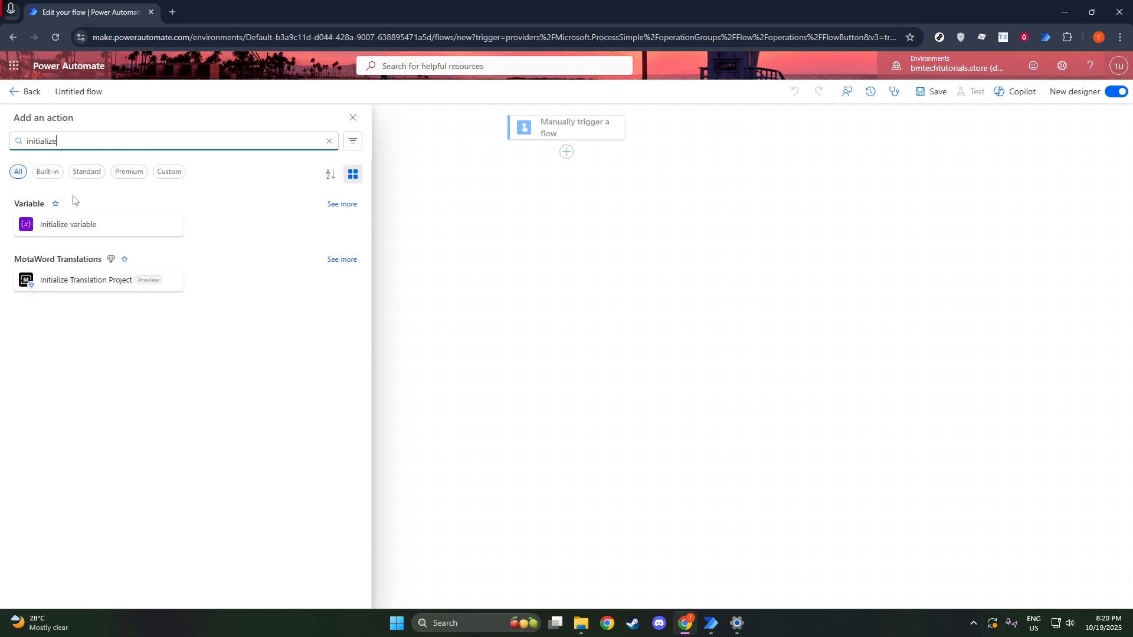
left_click(76, 223)
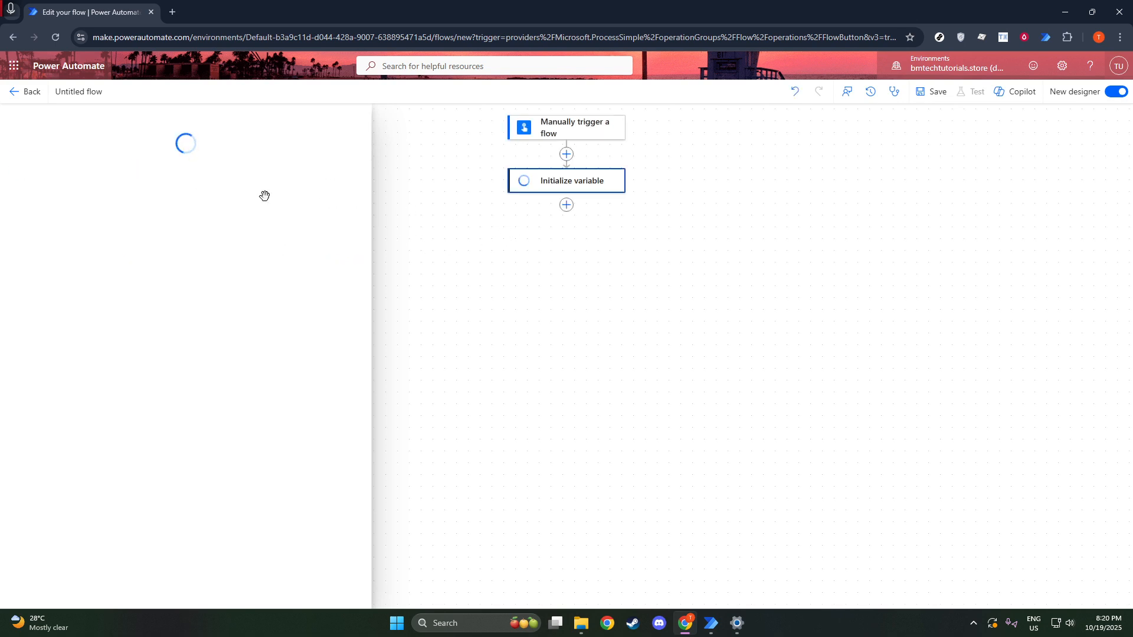
Step: Name the variable OriginalText, set its type to String and its value to "Hello World! World is a great place"
left_click(122, 215)
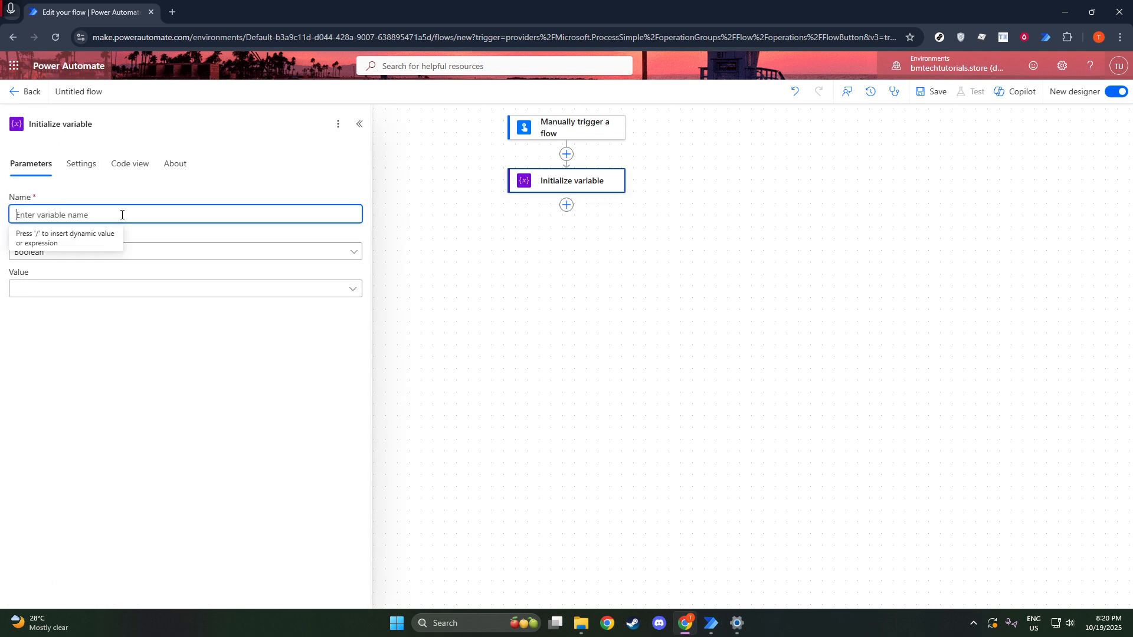
type("O")
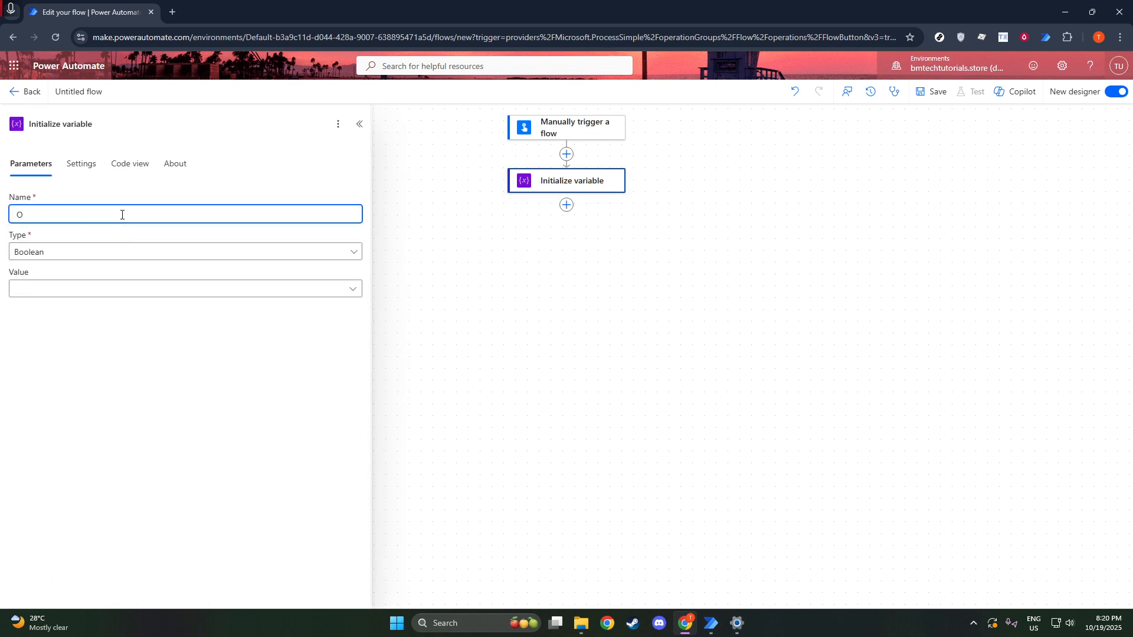
type("r")
key("BackSpace")
type("riginalText")
left_click(85, 251)
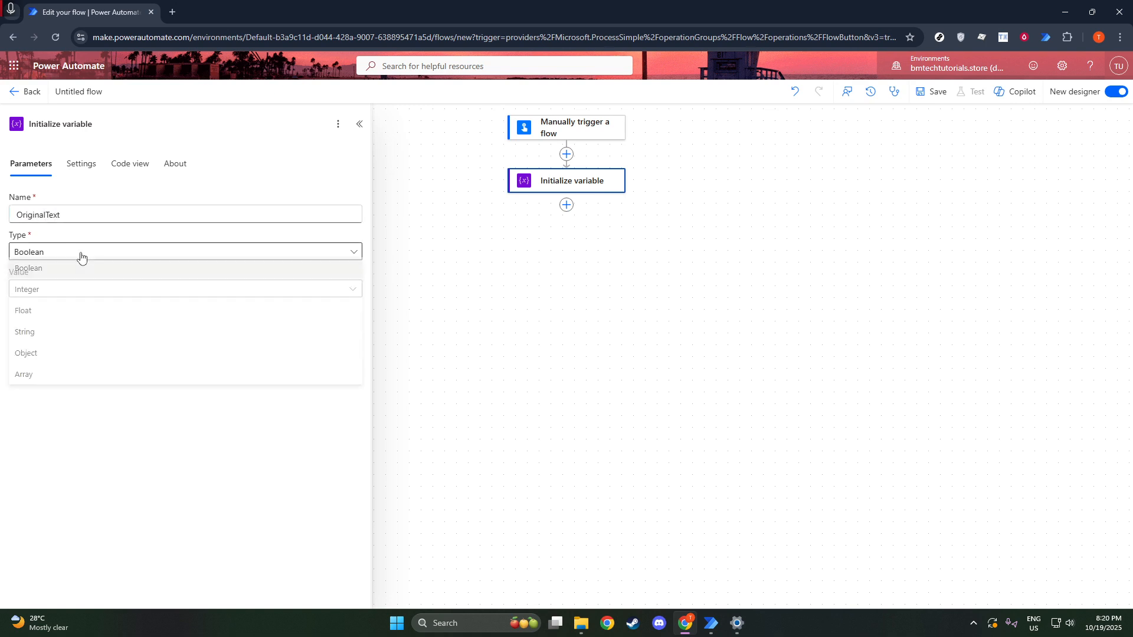
left_click(43, 341)
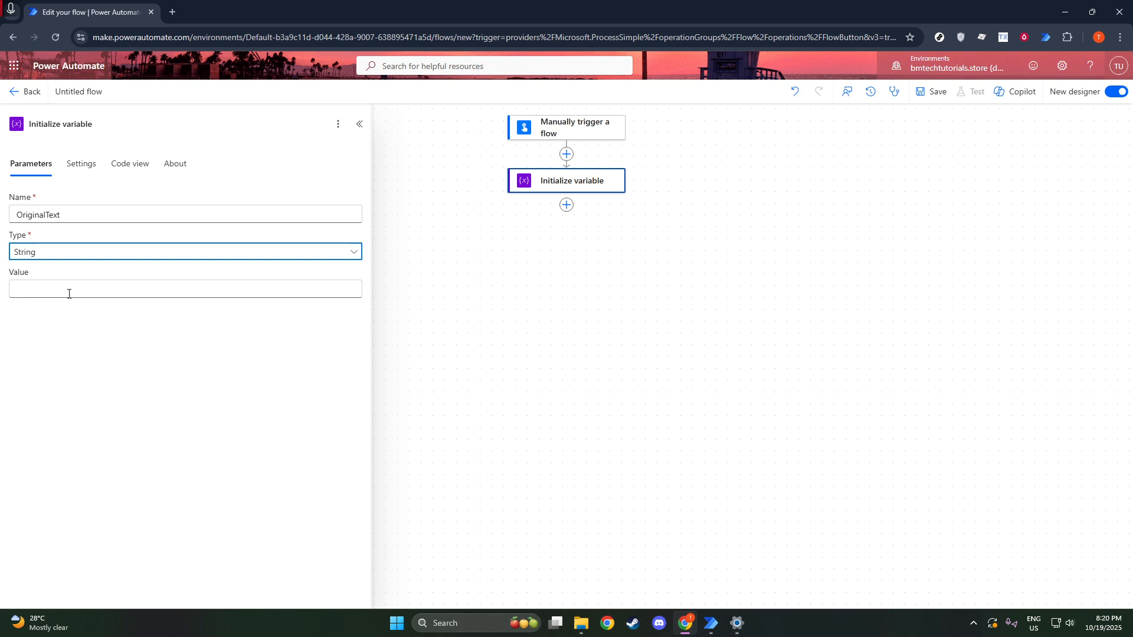
left_click(68, 293)
type("H")
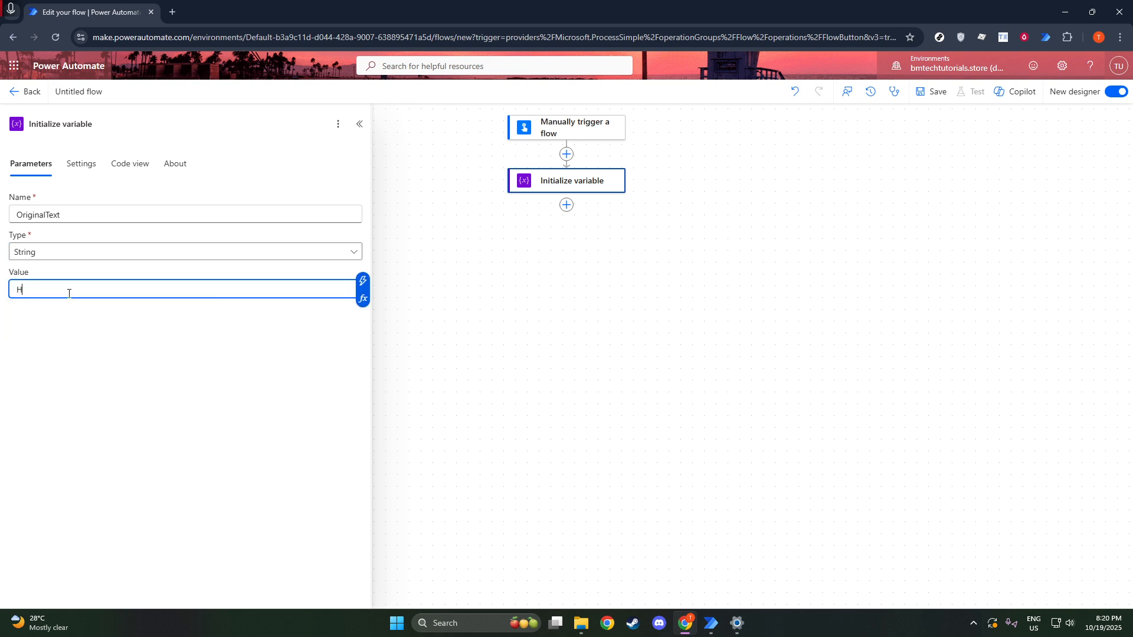
type("ello World! World is a great place")
Step: Add a Compose action after the Initialize variable action
left_click(566, 206)
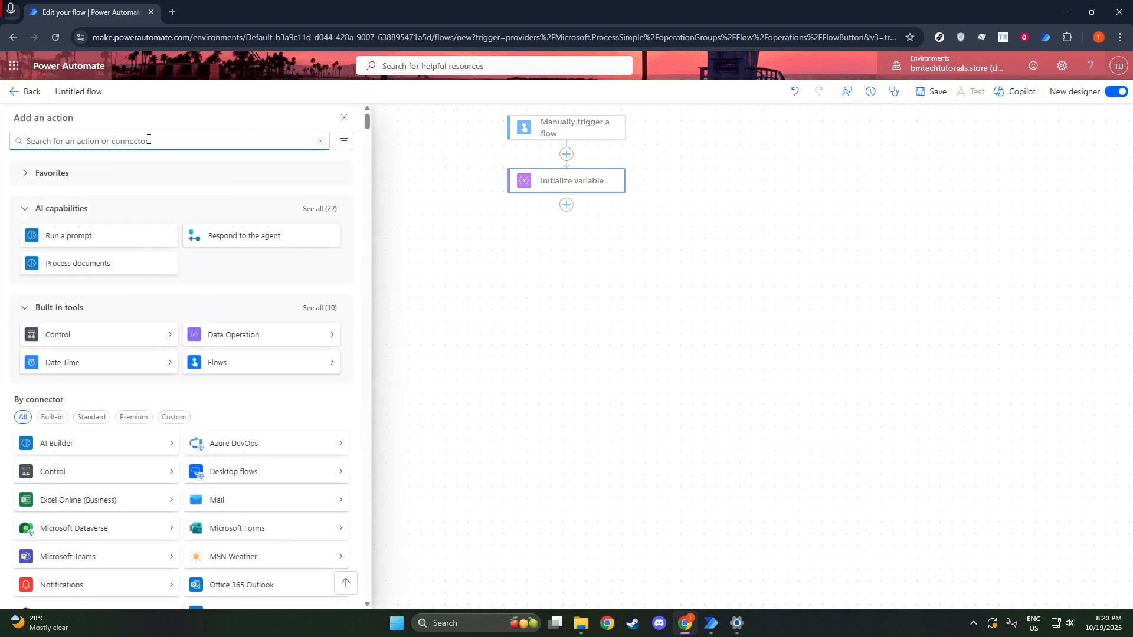
type("compose")
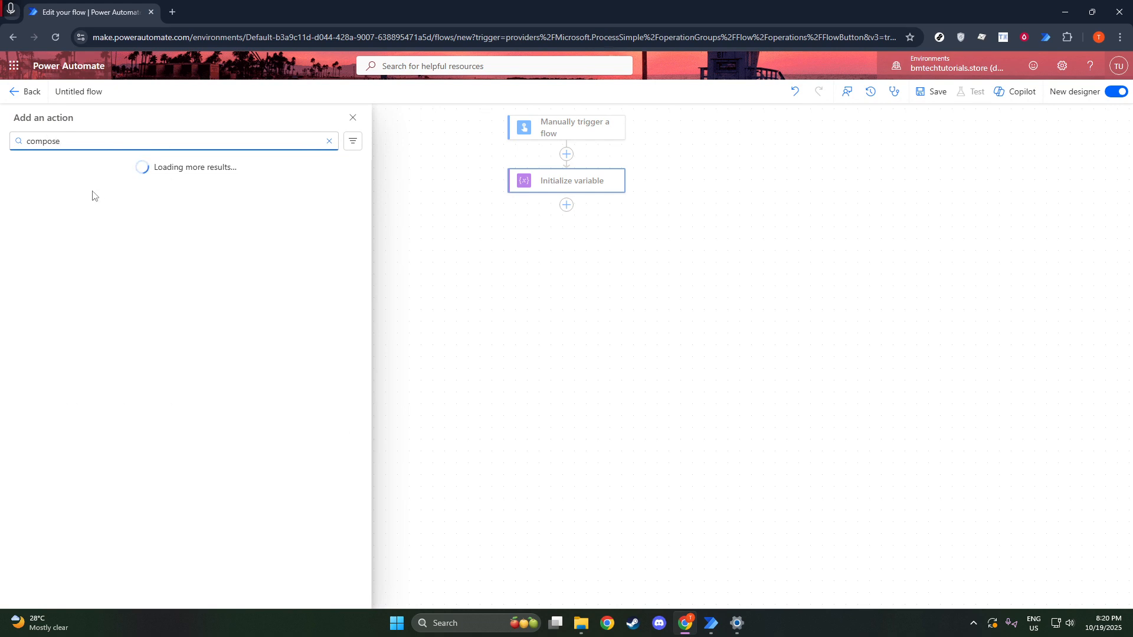
left_click(94, 225)
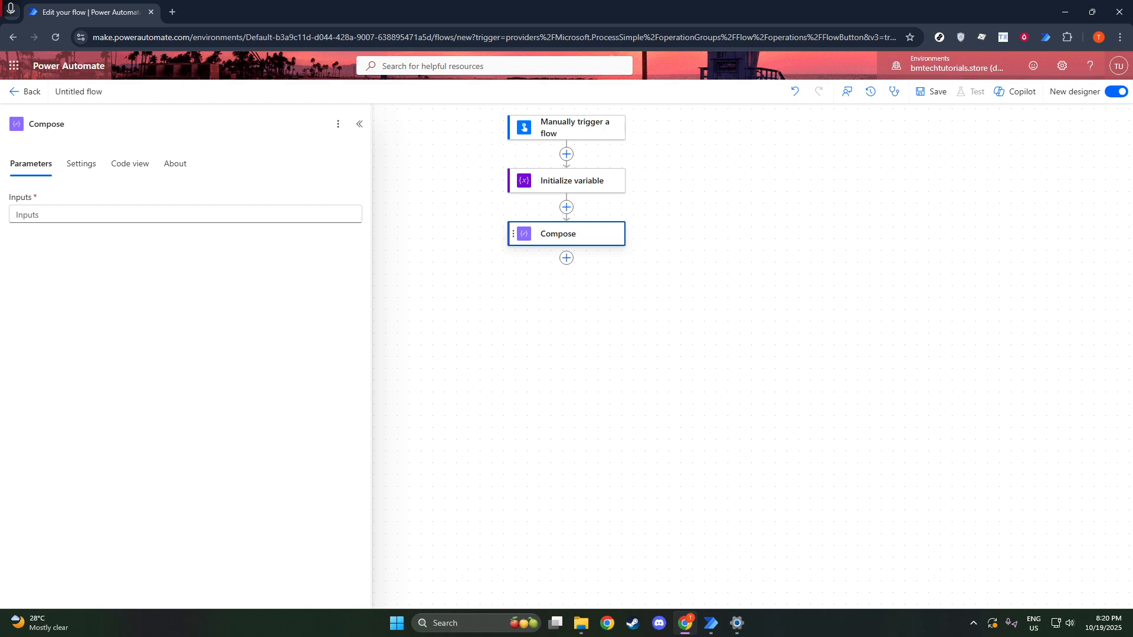
Step: Enter replace(variables('OriginalText'), 'World', 'Flow') as the Compose action's input
left_click(156, 215)
type("replace(")
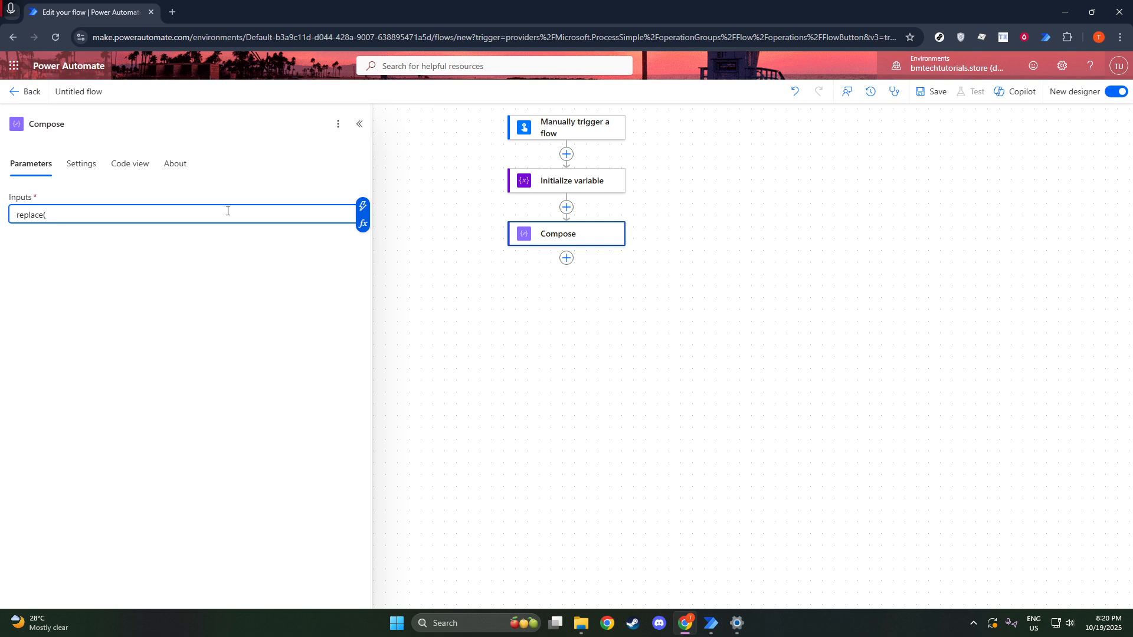
type("variables")
type("('")
type("Original")
type("Text")
type("'")
type(")")
type(", ")
type("'World")
type("', ")
type("F")
type("Flow")
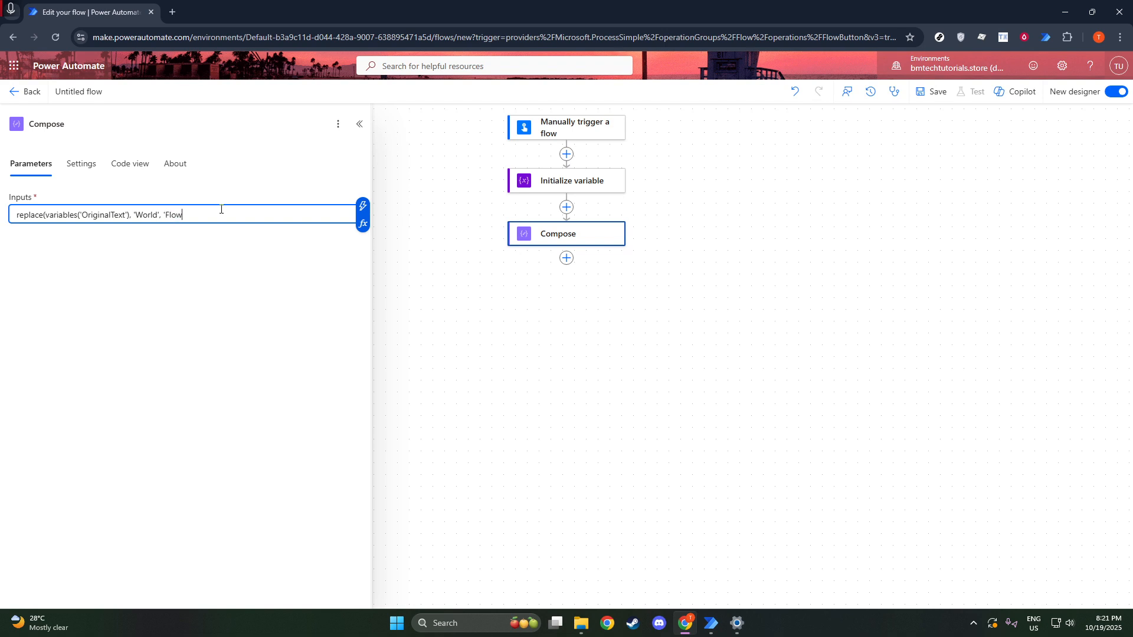
type("')")
Step: Save the flow and start a manual test of it
left_click(932, 92)
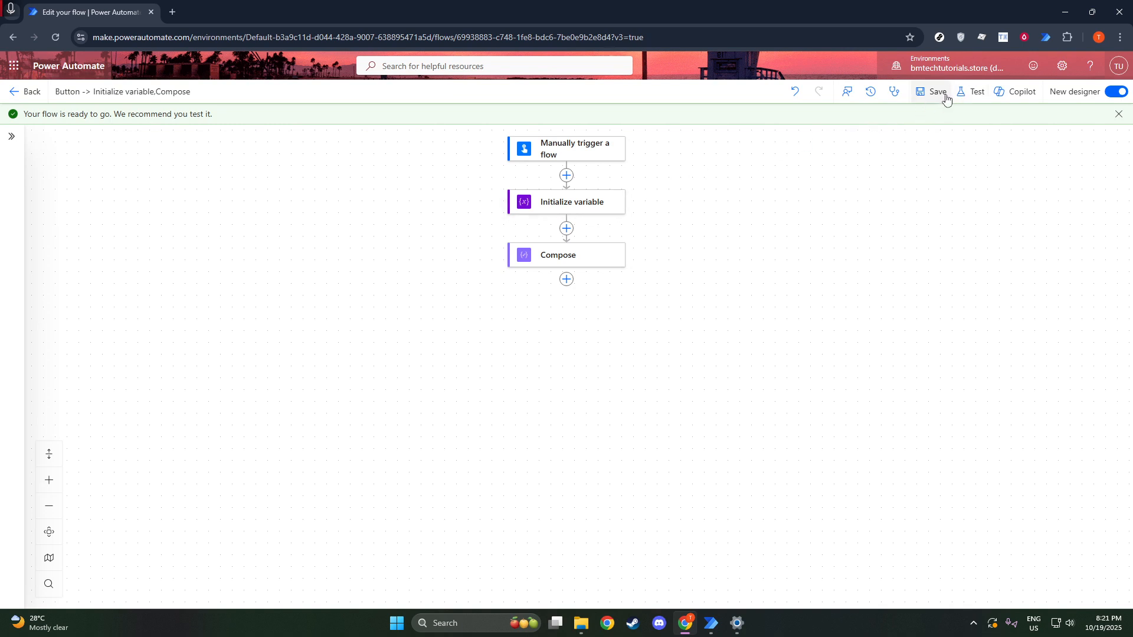
left_click(966, 92)
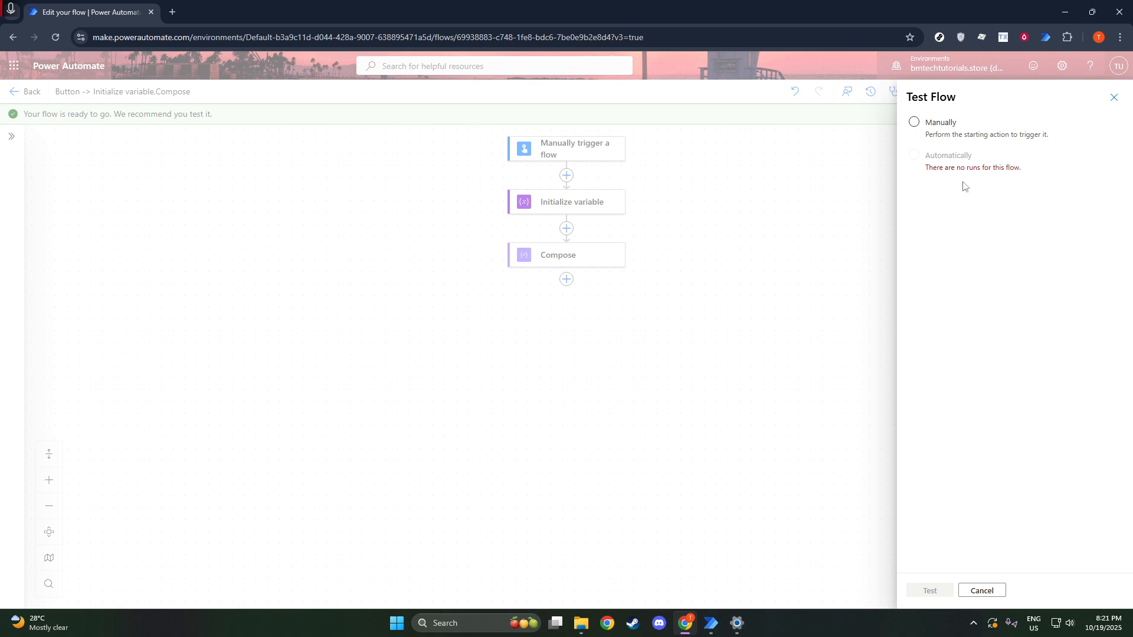
left_click(921, 123)
left_click(930, 590)
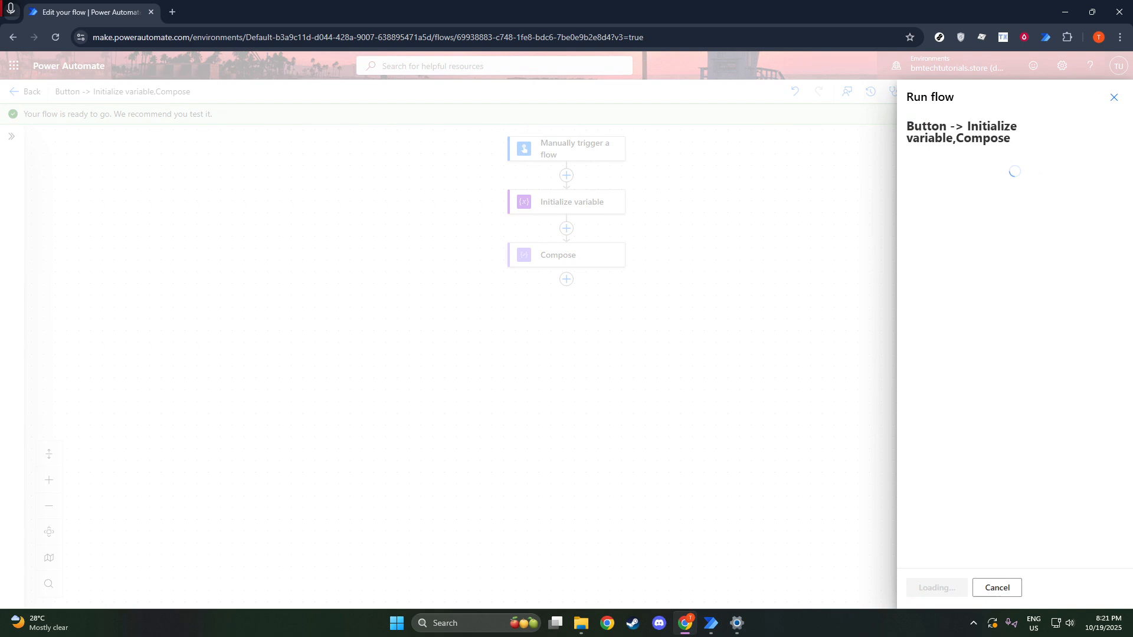